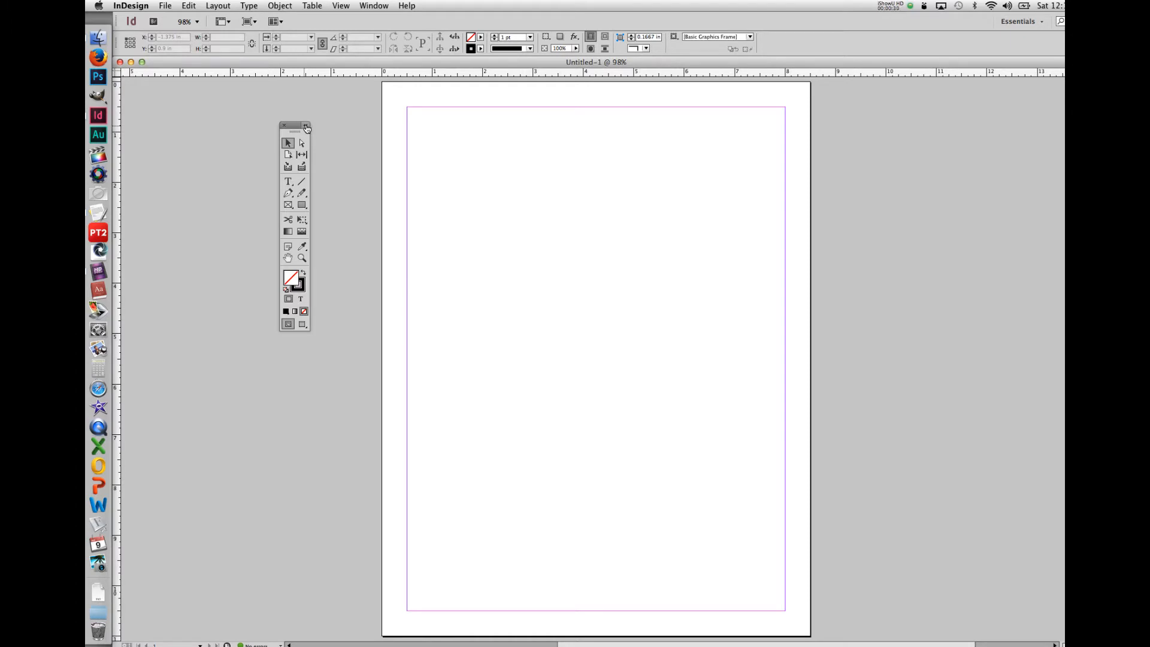
- Cycle the Tools panel through its single-column and single-row layouts back to two columns
{"action": "left_click", "coordinate": [306, 128]}
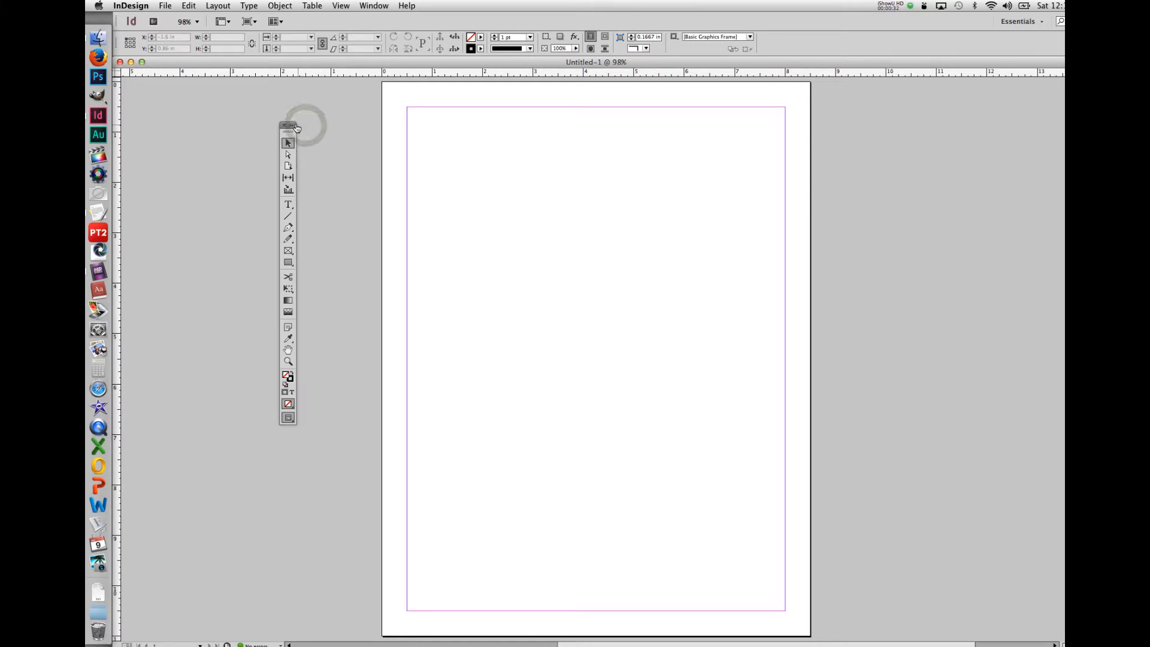
{"action": "left_click", "coordinate": [294, 127]}
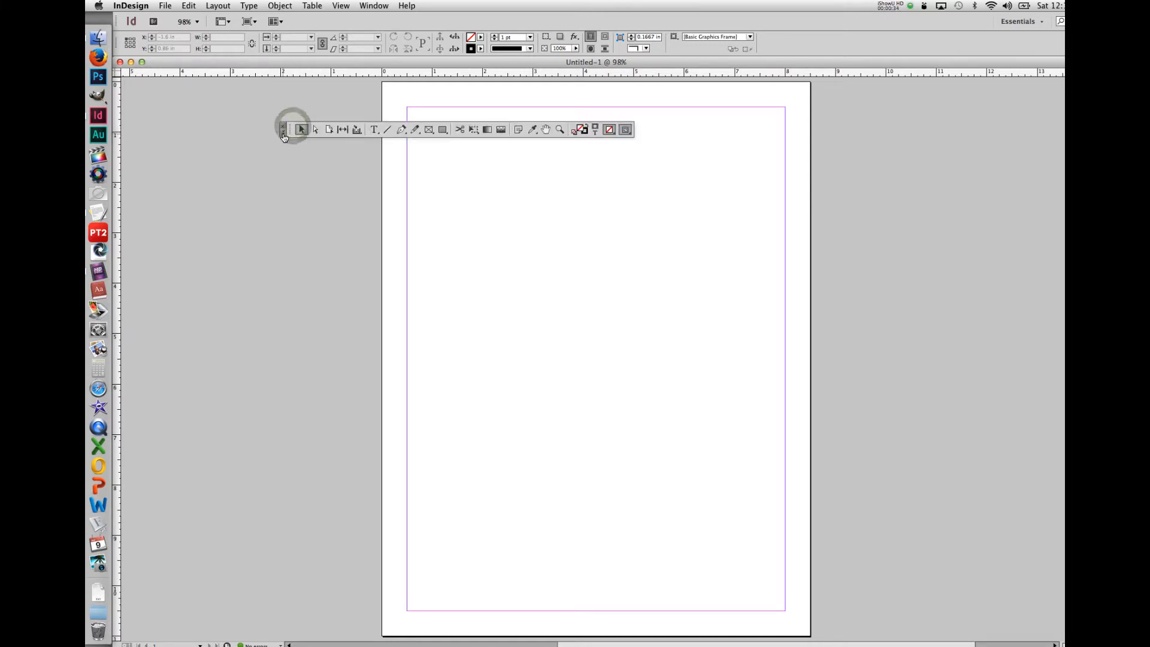
{"action": "left_click", "coordinate": [284, 133]}
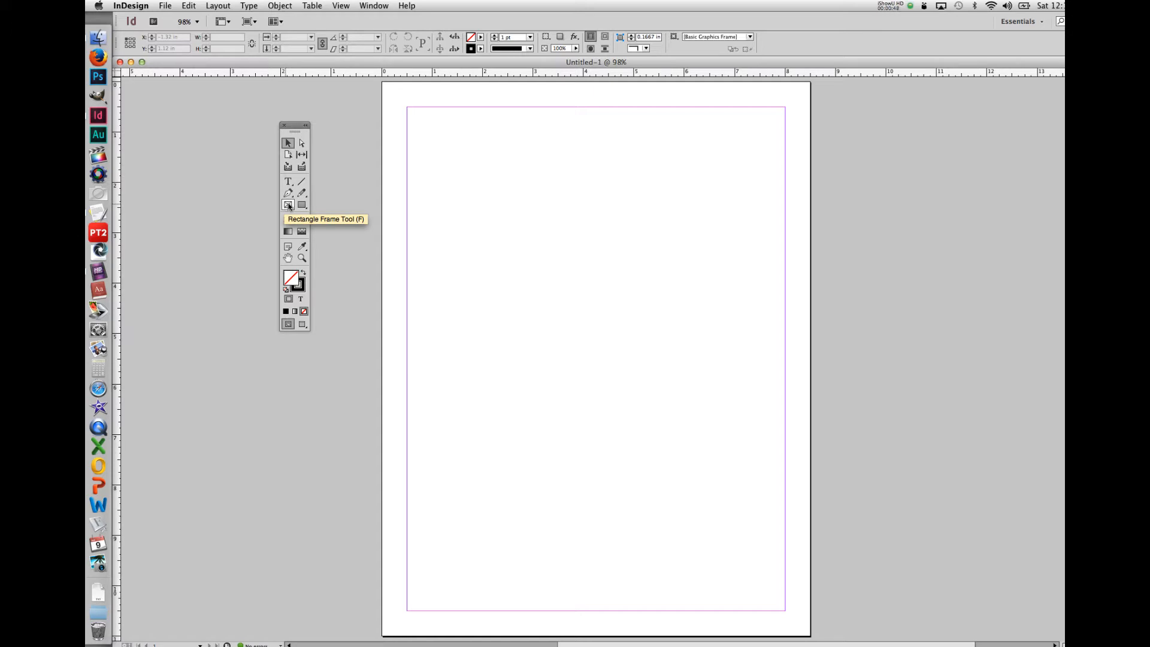
- Draw a rectangle frame about 3.34 by 2.8 in in the upper left of the page margins and leave it deselected
{"action": "left_click", "coordinate": [288, 205]}
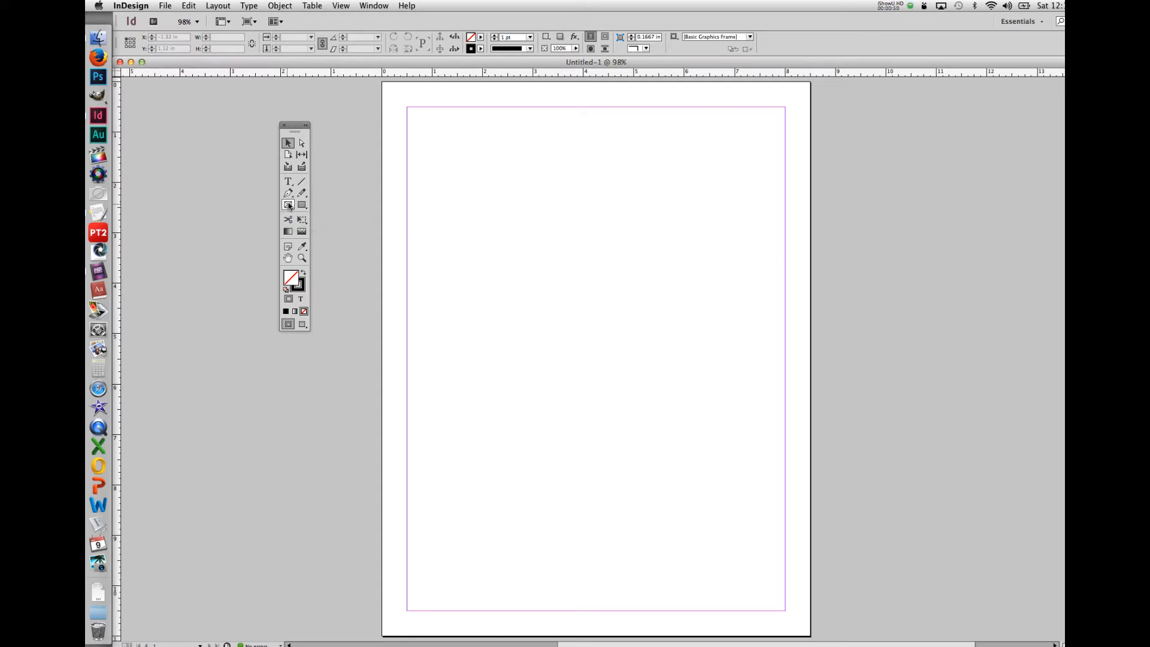
{"action": "left_click", "coordinate": [287, 205]}
{"action": "left_click_drag", "start_coordinate": [444, 172], "coordinate": [611, 311]}
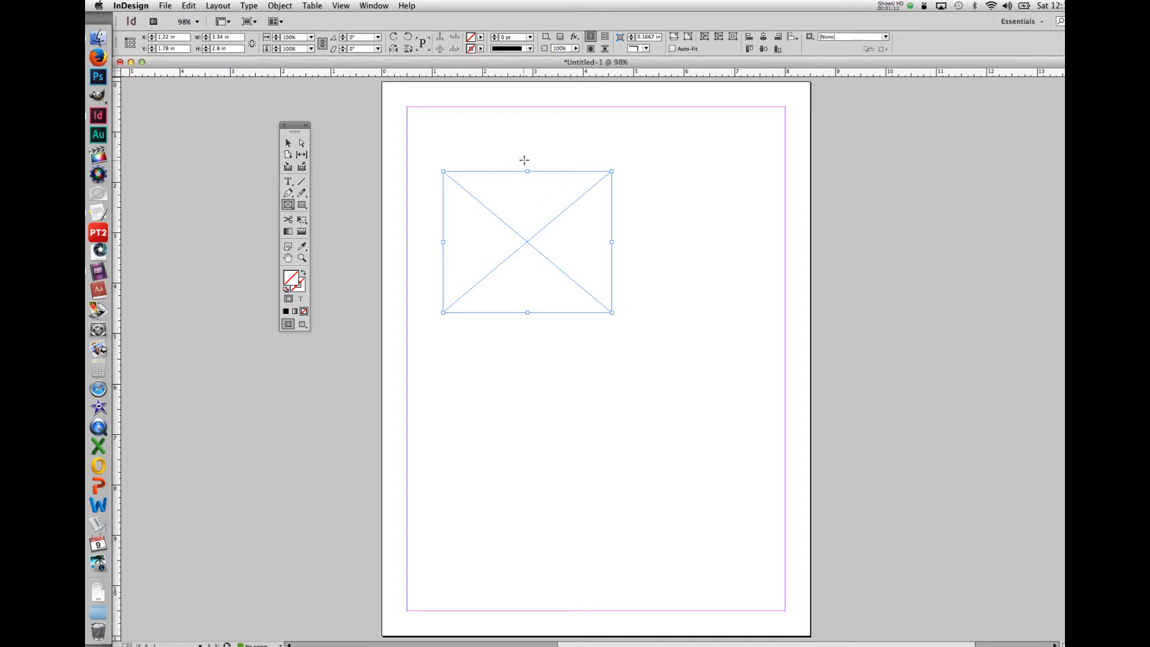
{"action": "left_click", "coordinate": [288, 143]}
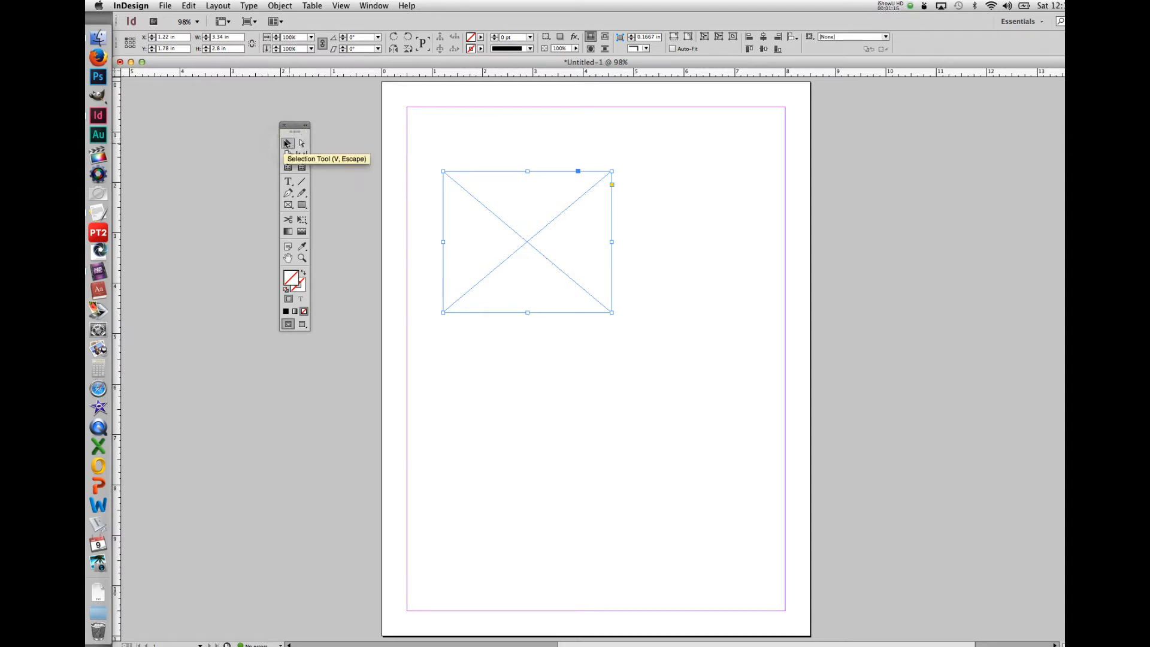
{"action": "left_click", "coordinate": [450, 132]}
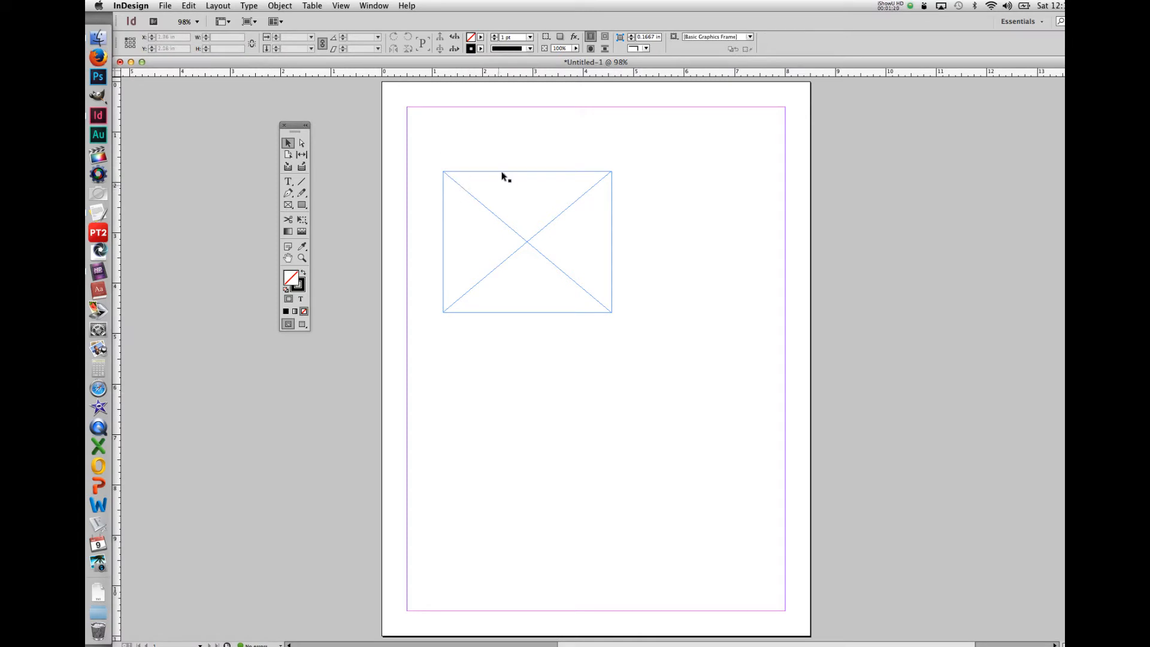
{"action": "left_click", "coordinate": [479, 173]}
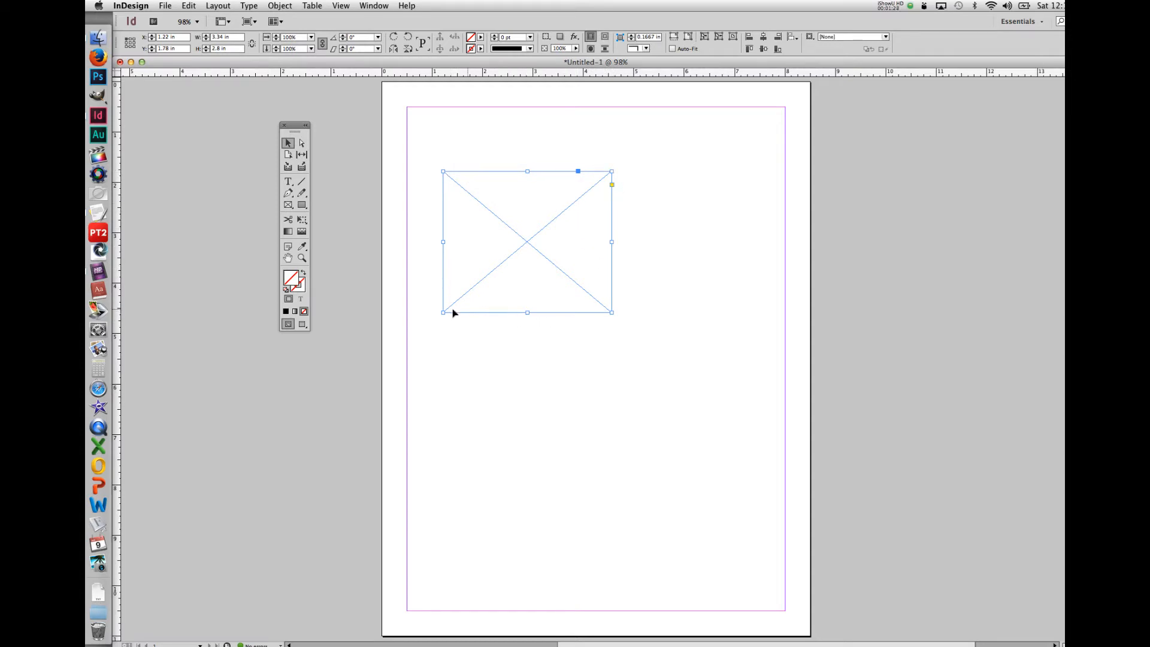
{"action": "left_click", "coordinate": [443, 153]}
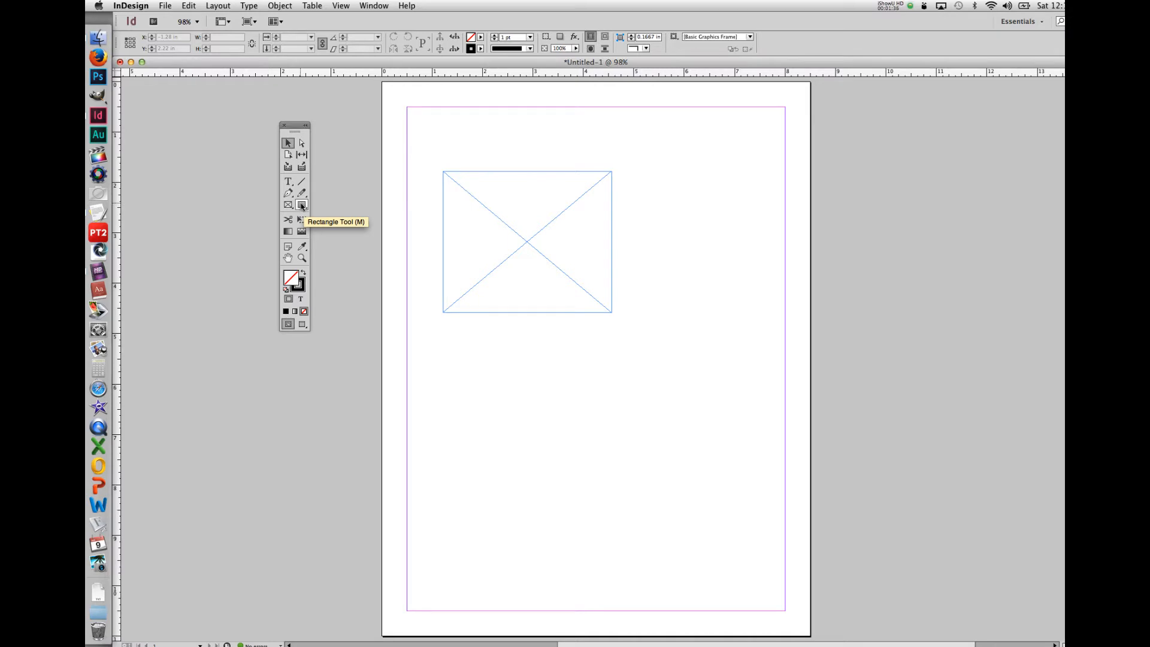
- Draw a plain rectangle about 3.34 by 2.8 in directly below the crossed frame, aligned with its sides, and deselect it
{"action": "left_click", "coordinate": [302, 205]}
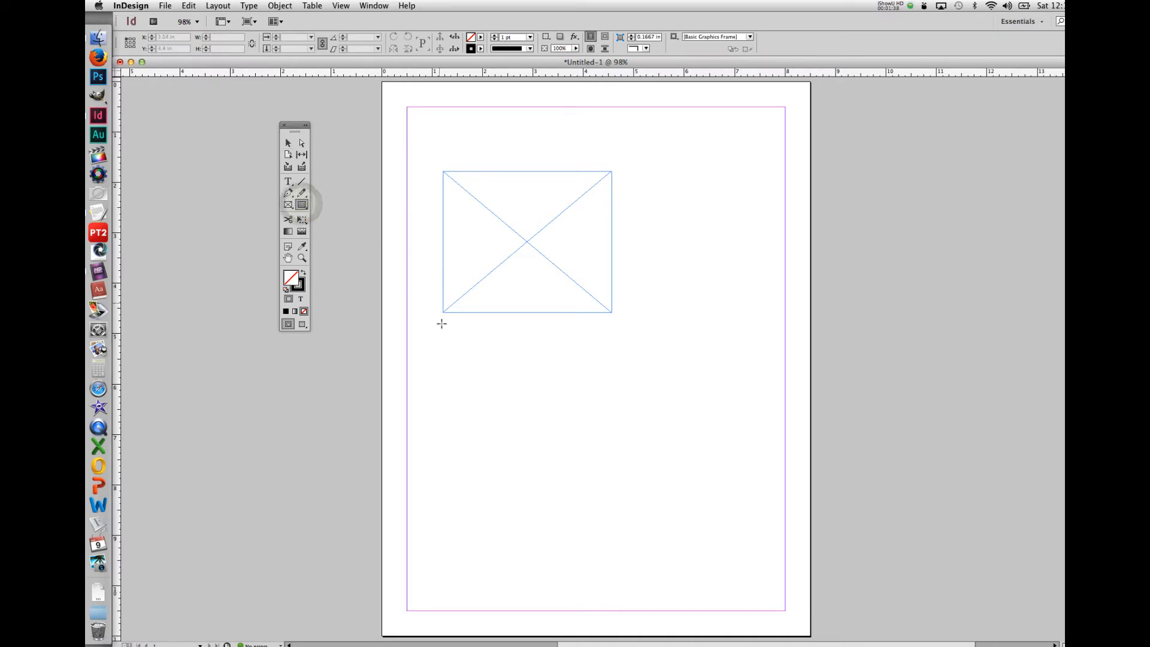
{"action": "left_click_drag", "start_coordinate": [443, 334], "coordinate": [611, 474]}
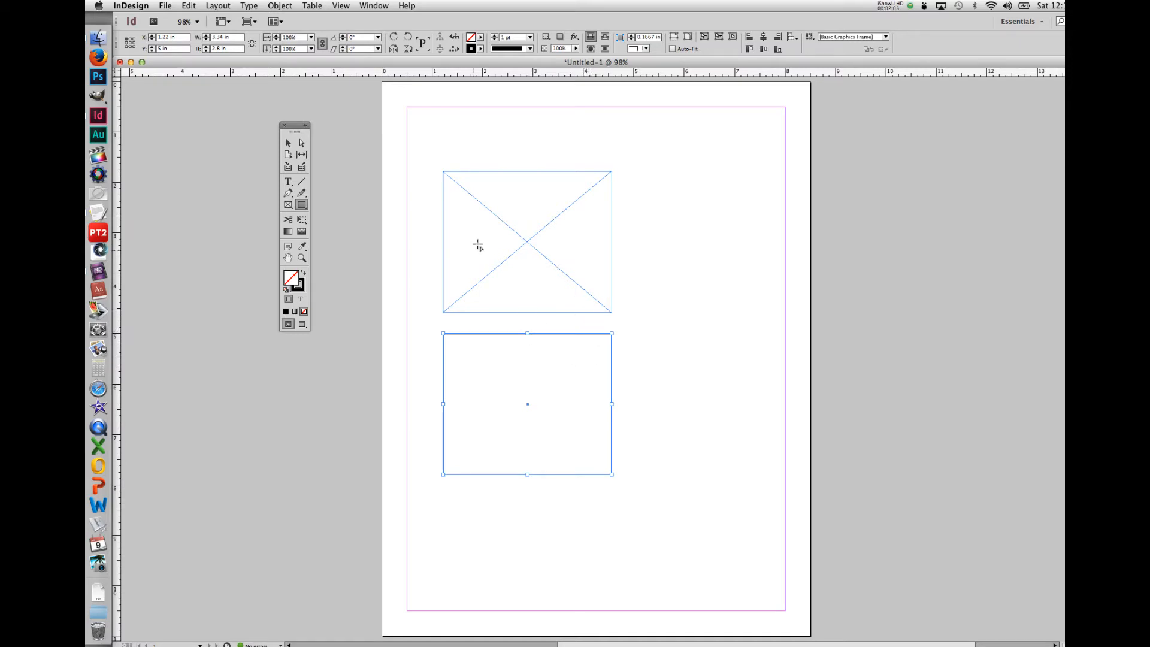
{"action": "left_click", "coordinate": [288, 143]}
{"action": "left_click", "coordinate": [670, 209]}
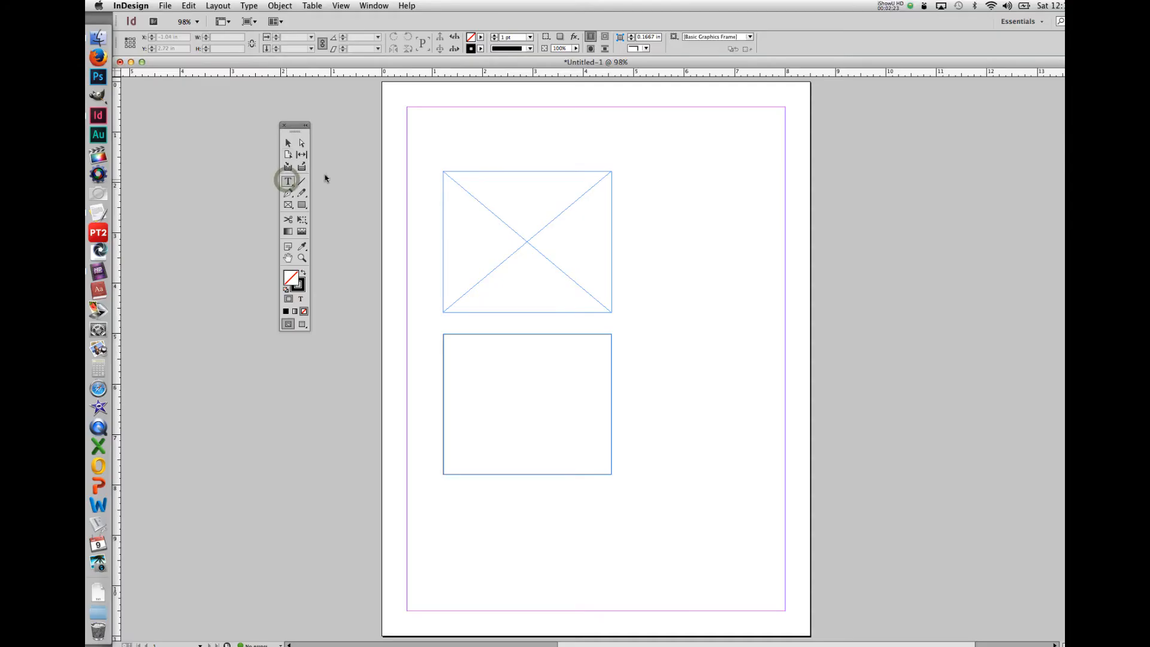
- Draw a text frame about 2.5 by 2.44 in in the upper right of the page, leave it empty and deselect it
{"action": "left_click", "coordinate": [288, 181]}
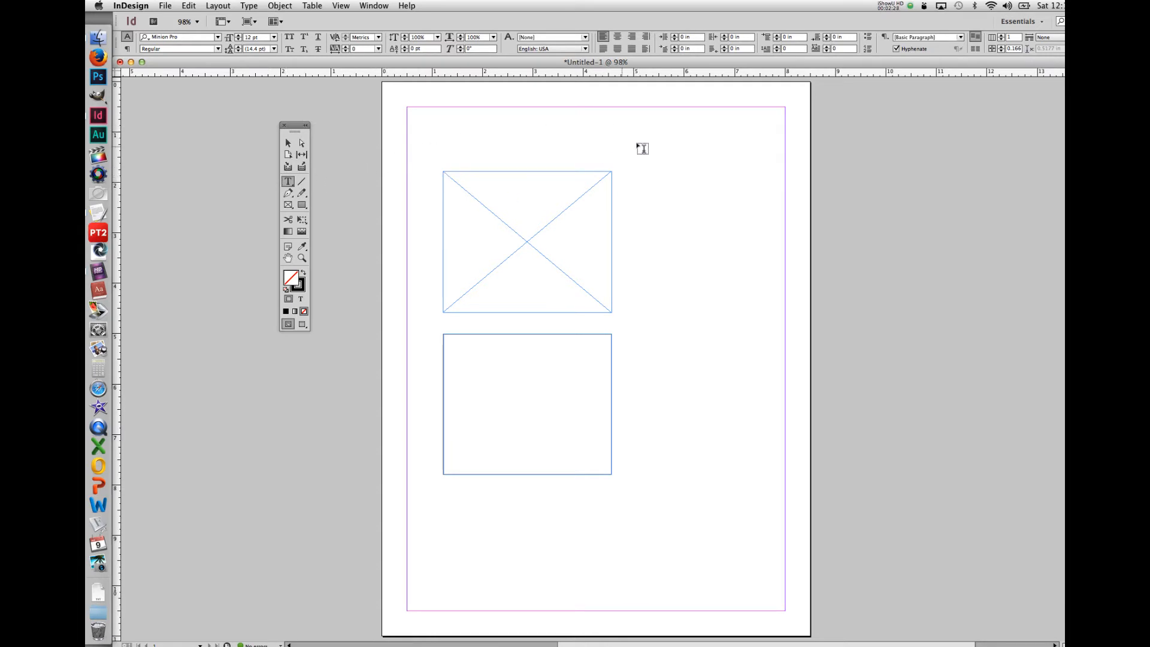
{"action": "left_click_drag", "start_coordinate": [638, 141], "coordinate": [764, 264]}
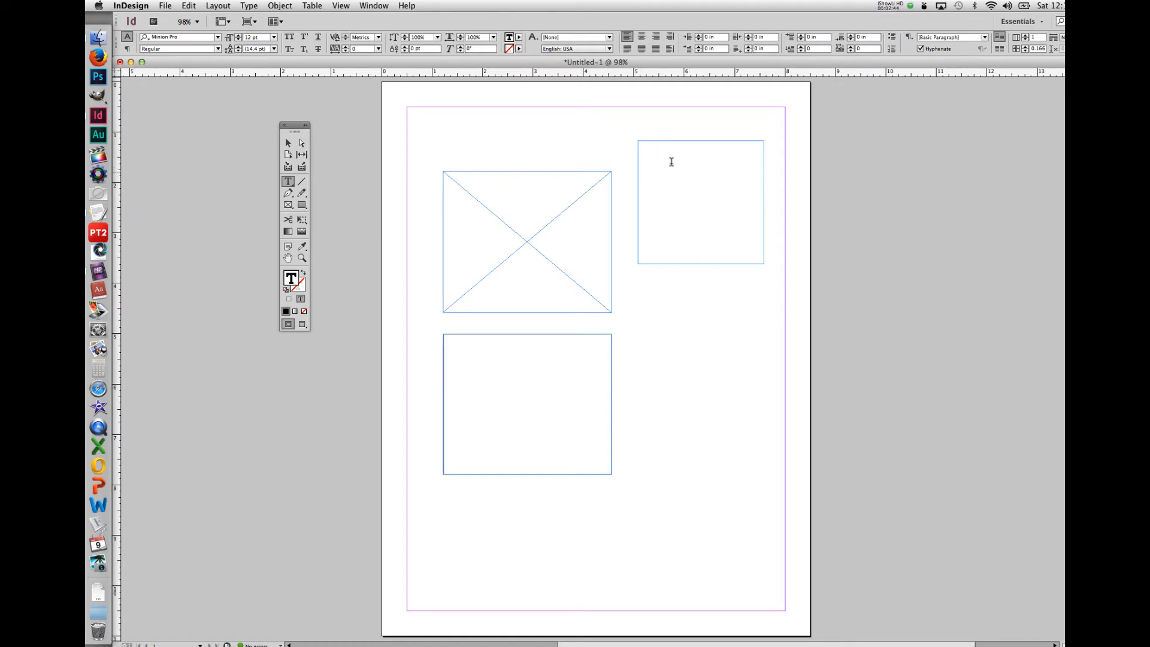
{"action": "key", "text": "Escape"}
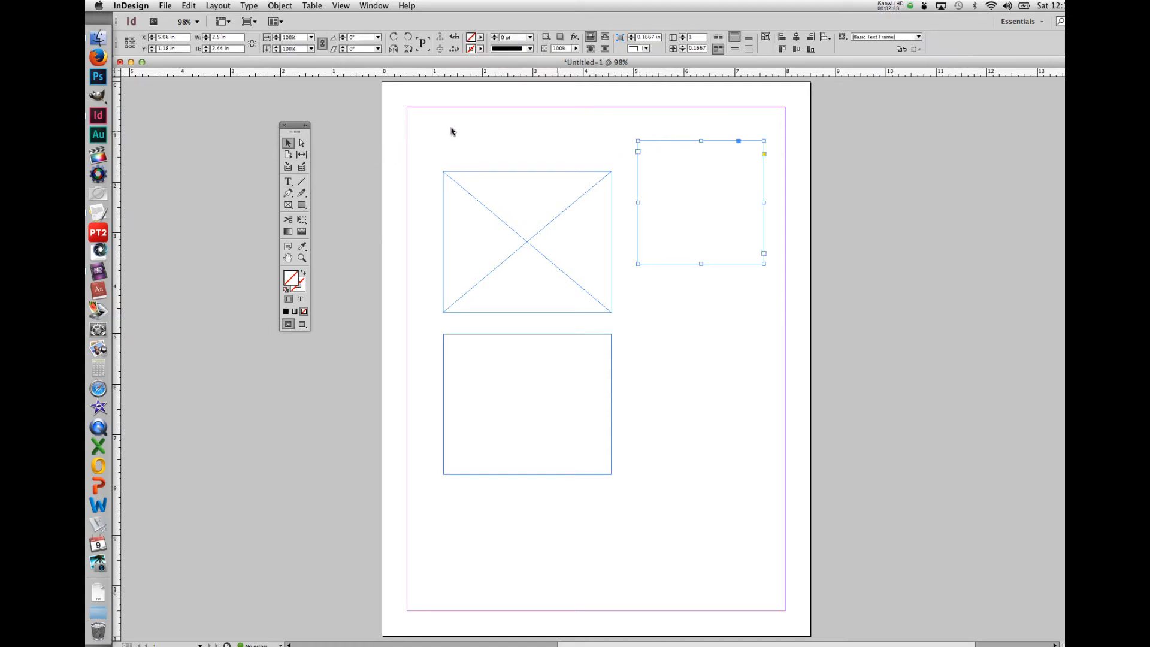
{"action": "left_click", "coordinate": [660, 122]}
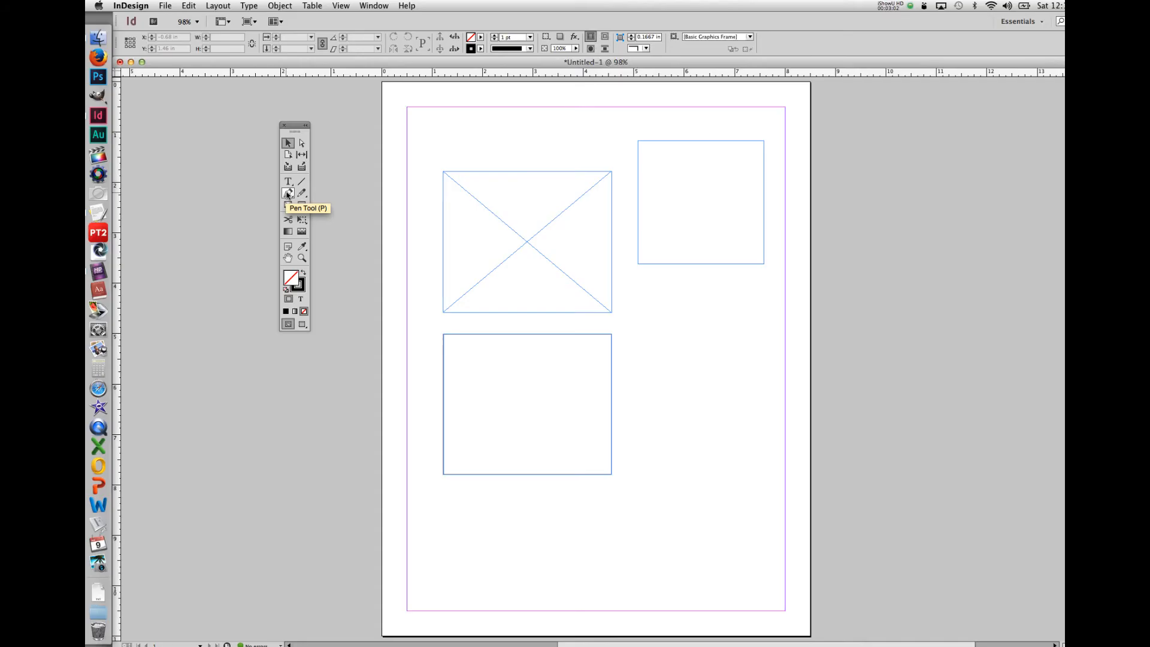
- Draw a closed six-point shape about 2.1 in square with a notched upper edge below the text frame using the Pen tool, and deselect it
{"action": "left_click", "coordinate": [287, 192]}
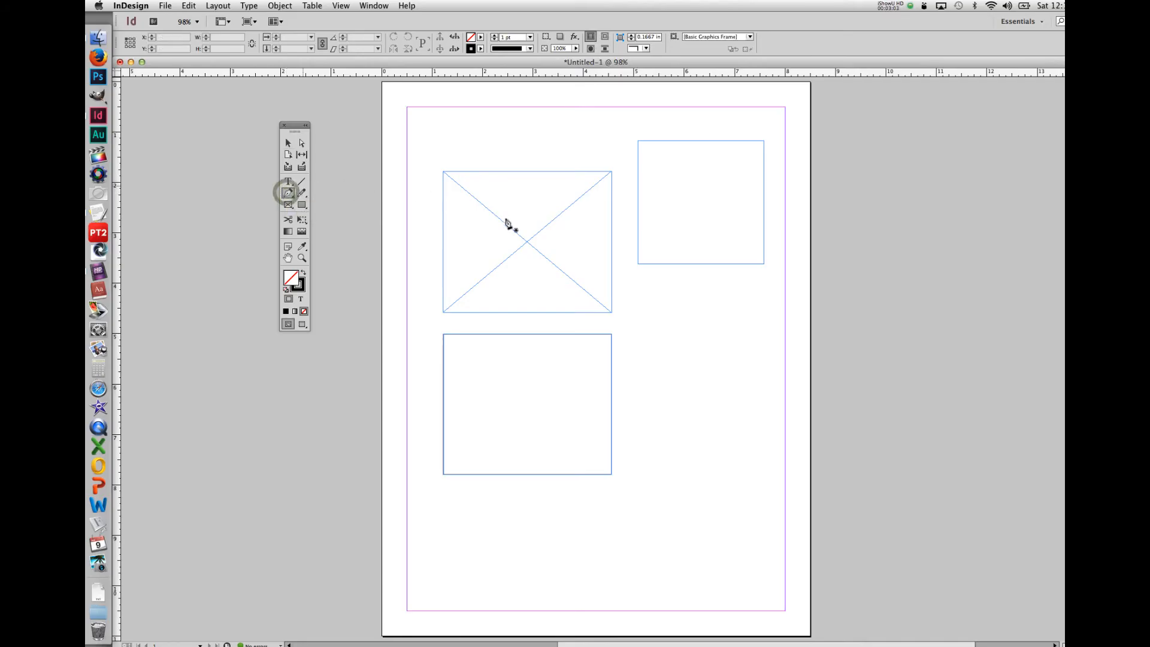
{"action": "left_click", "coordinate": [640, 292]}
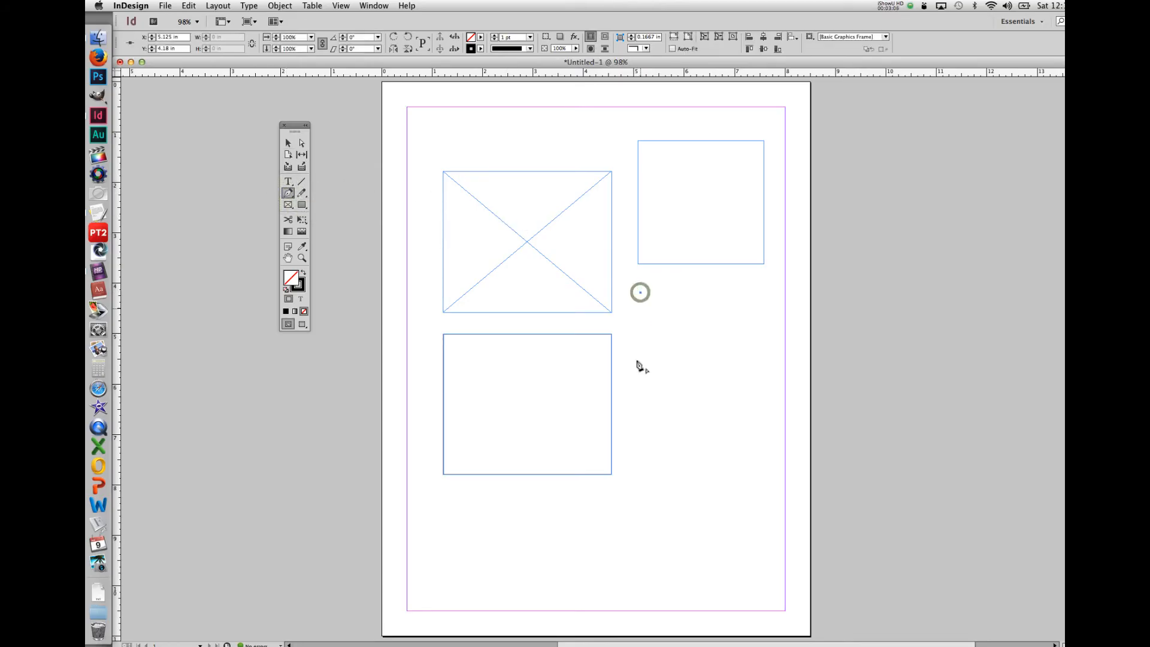
{"action": "left_click", "coordinate": [642, 384]}
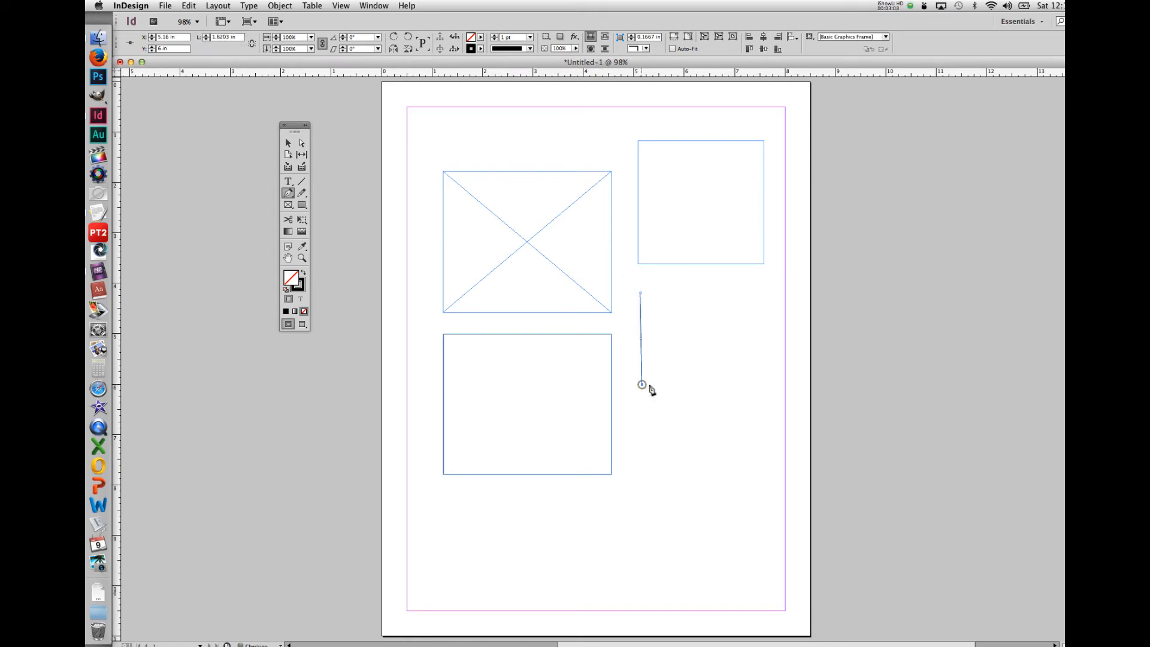
{"action": "left_click", "coordinate": [744, 387]}
{"action": "left_click", "coordinate": [741, 287]}
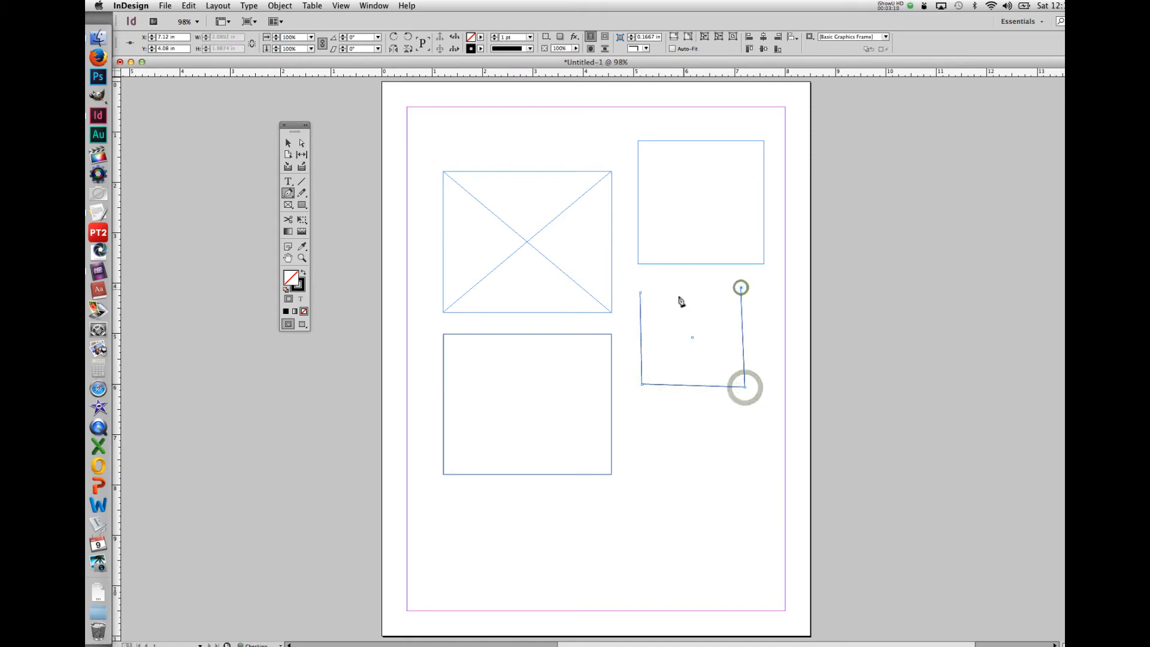
{"action": "left_click", "coordinate": [677, 298]}
{"action": "left_click", "coordinate": [664, 282]}
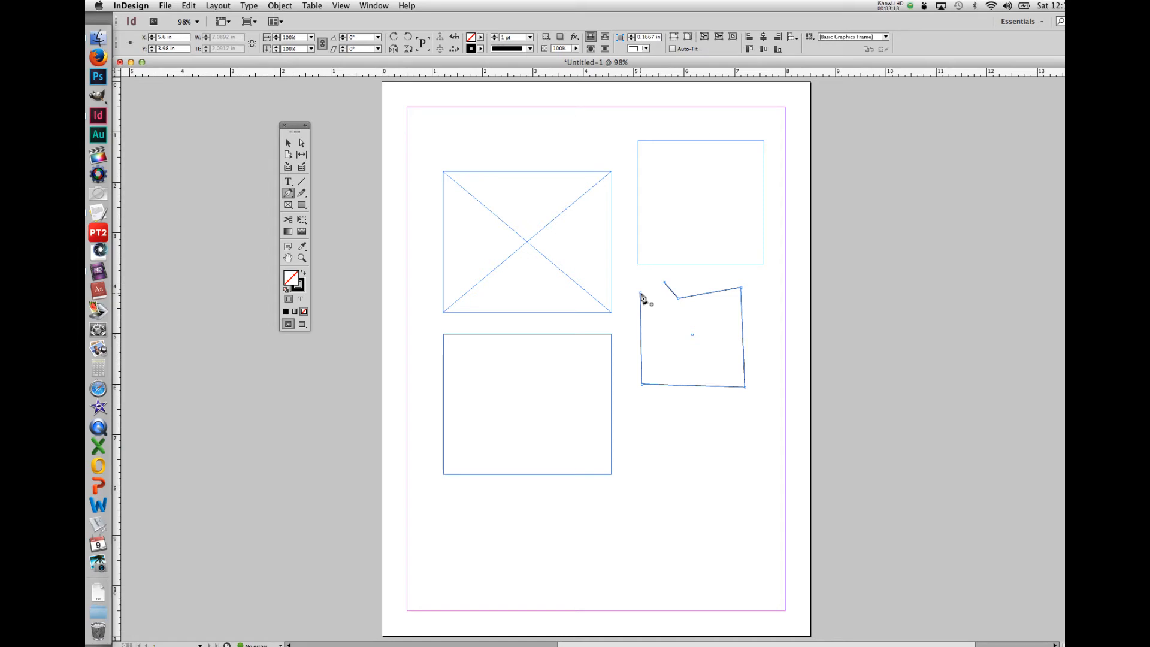
{"action": "left_click", "coordinate": [641, 293]}
{"action": "left_click", "coordinate": [288, 144]}
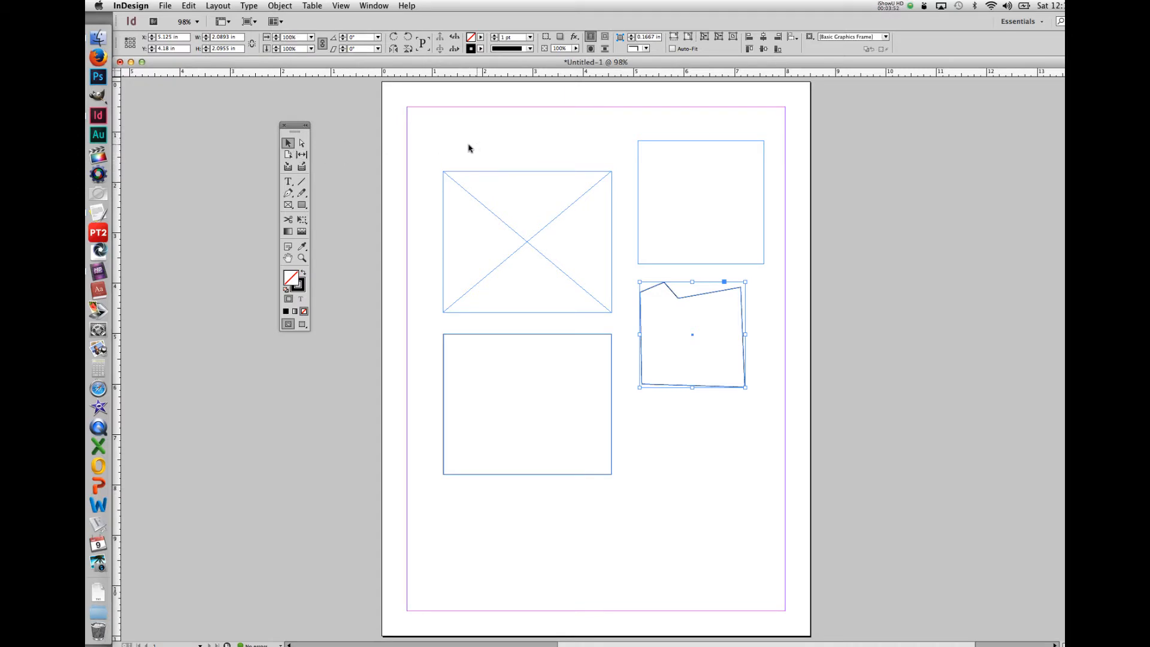
{"action": "left_click", "coordinate": [468, 146]}
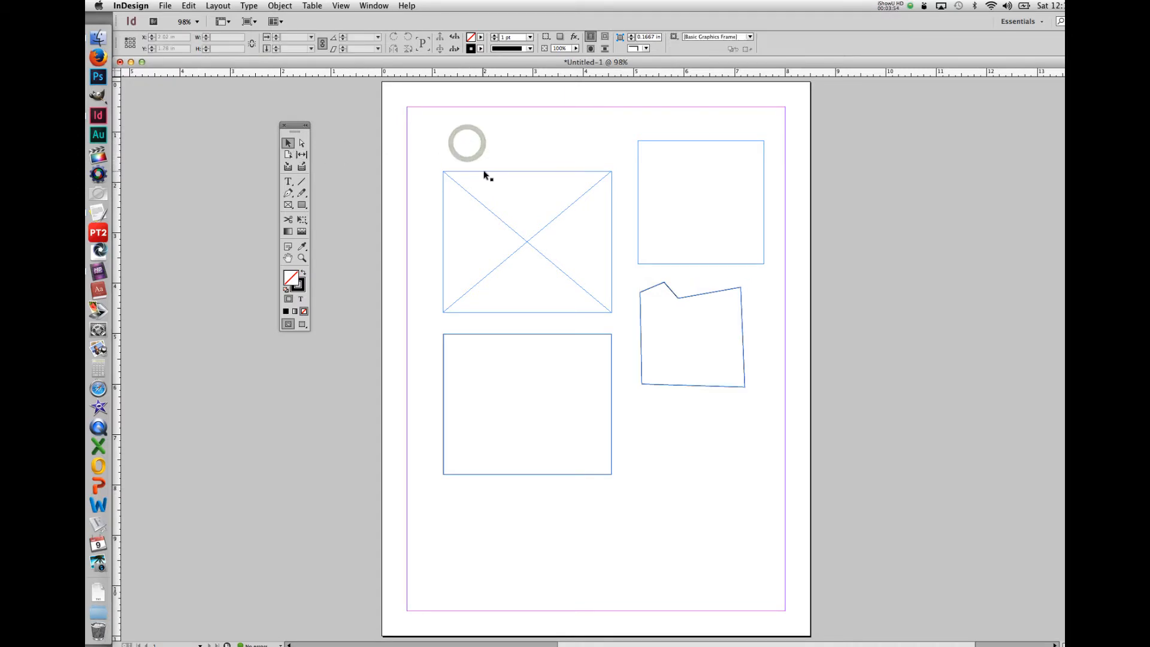
- Select the crossed frame, the plain rectangle and the text frame in turn to compare their outlines and handles
{"action": "left_click", "coordinate": [484, 173]}
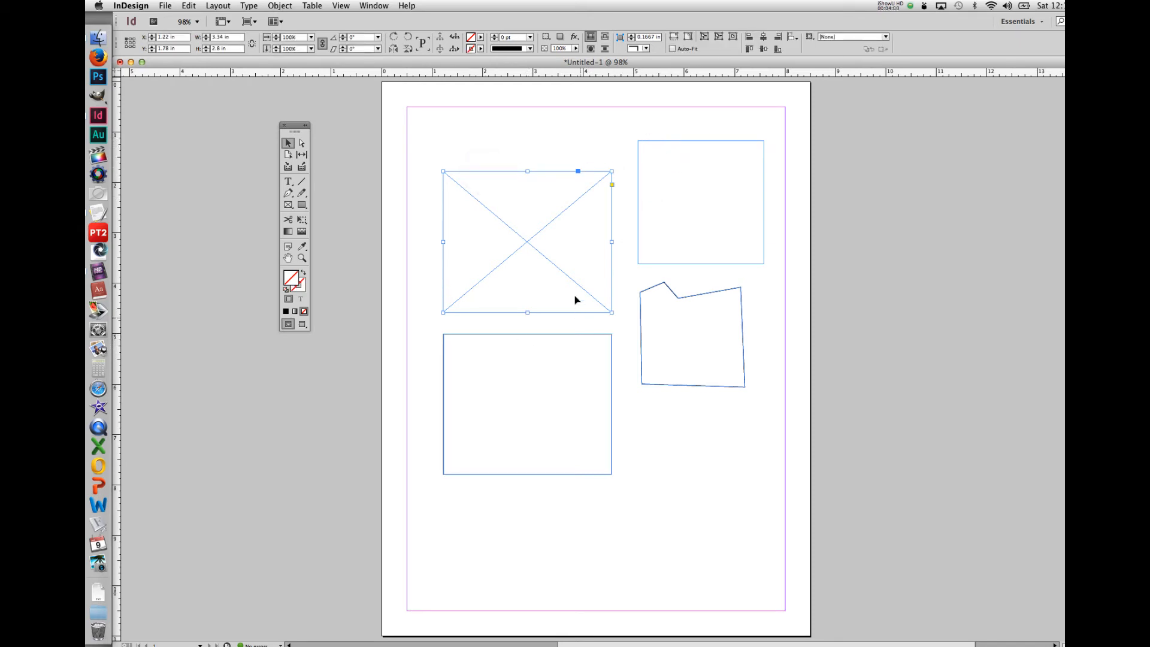
{"action": "left_click", "coordinate": [579, 325]}
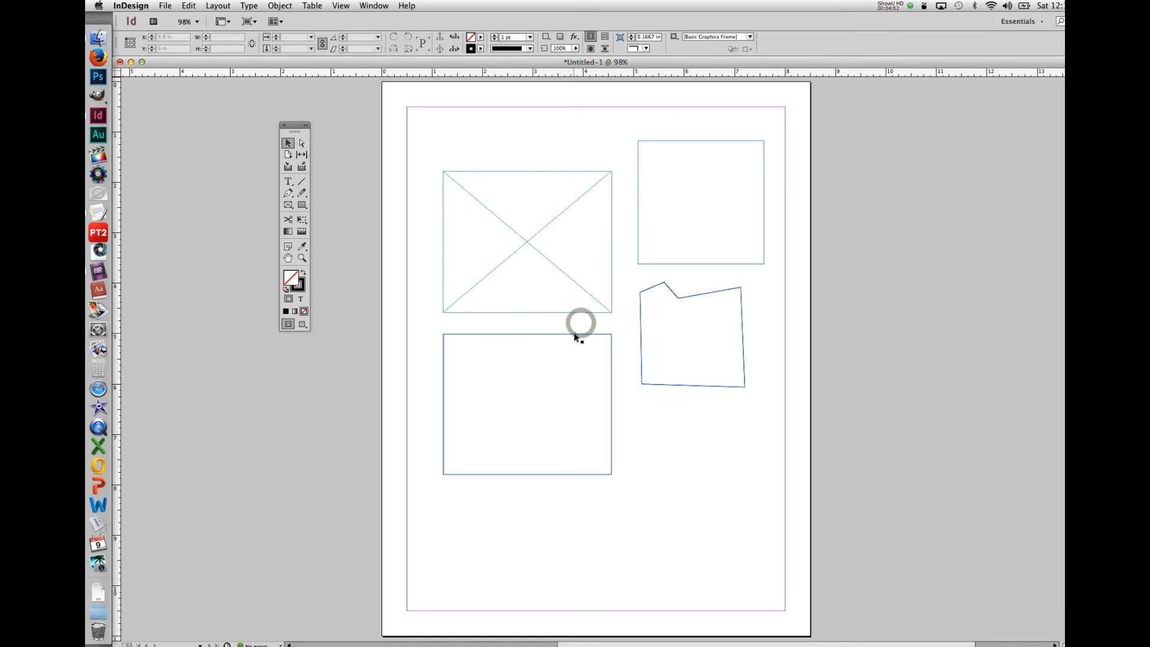
{"action": "left_click", "coordinate": [579, 334]}
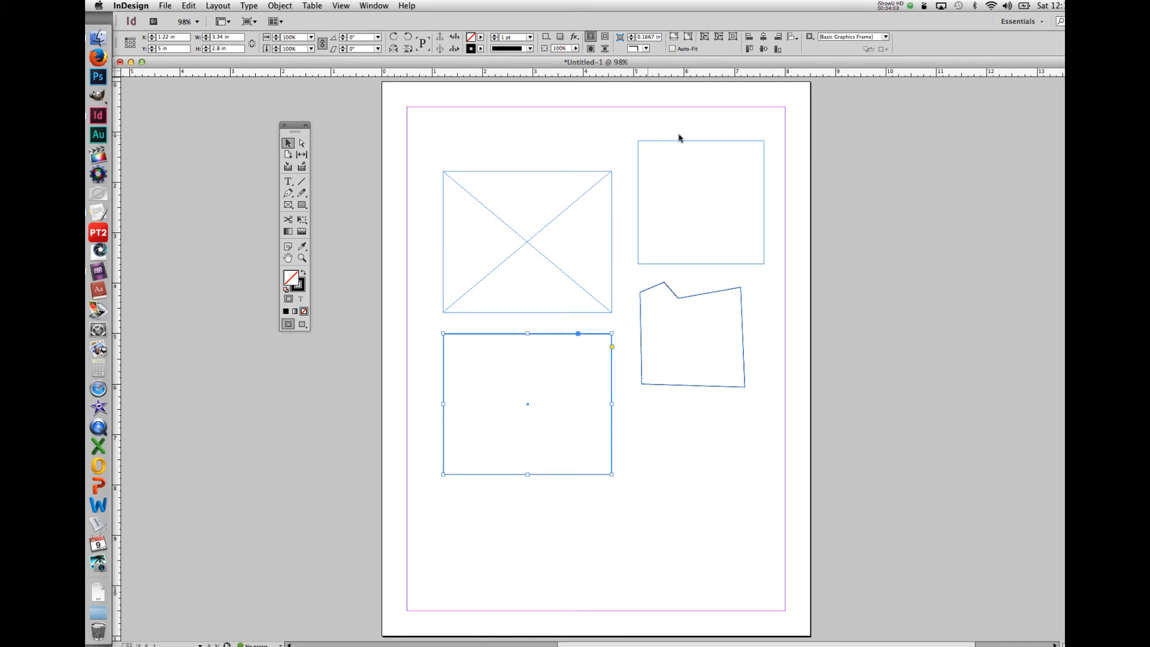
{"action": "left_click", "coordinate": [651, 141]}
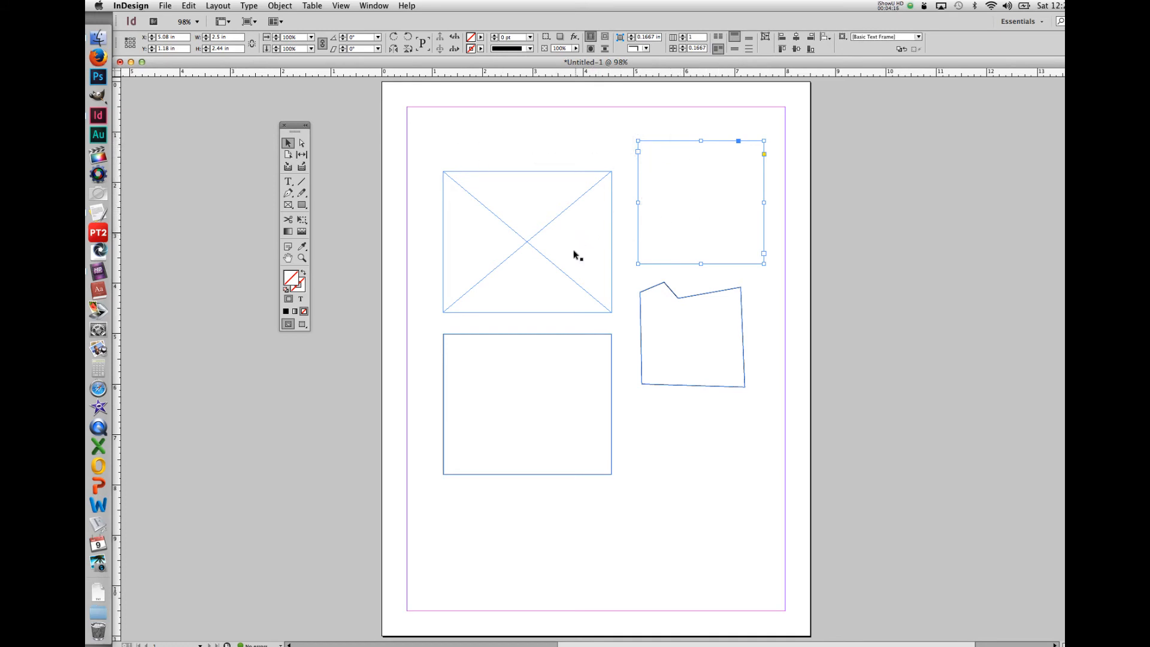
- Move the crossed frame to about X 3.14 in, Y 7.3 in so it overlaps the plain rectangle's lower-right corner
{"action": "left_click", "coordinate": [525, 190]}
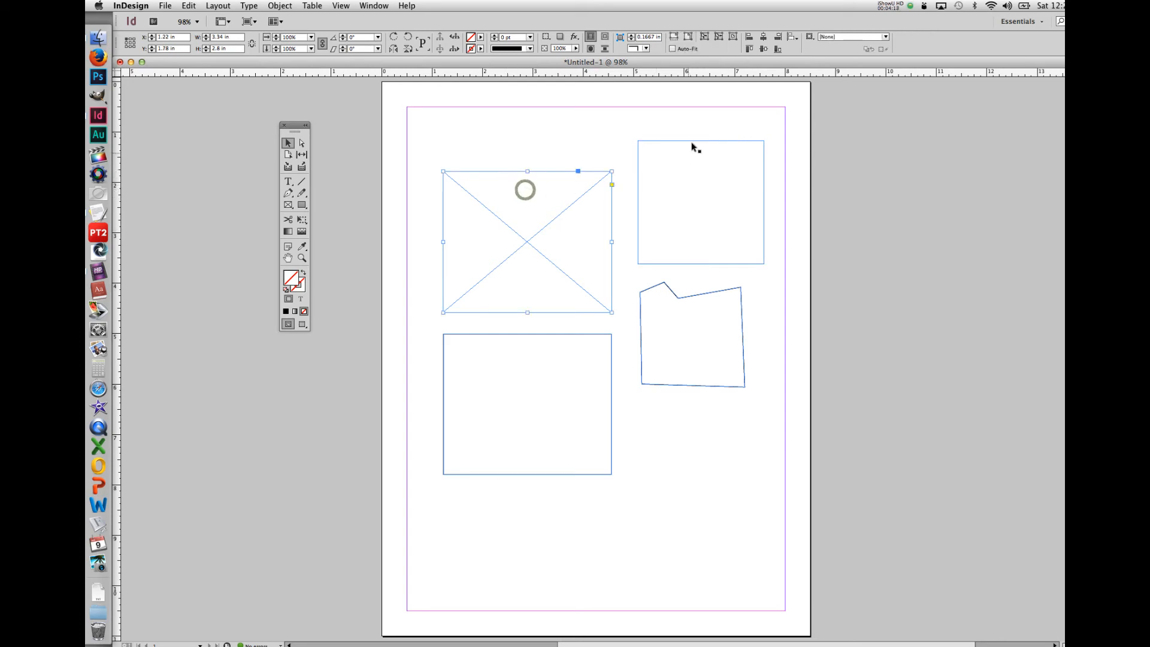
{"action": "left_click_drag", "start_coordinate": [540, 172], "coordinate": [637, 450]}
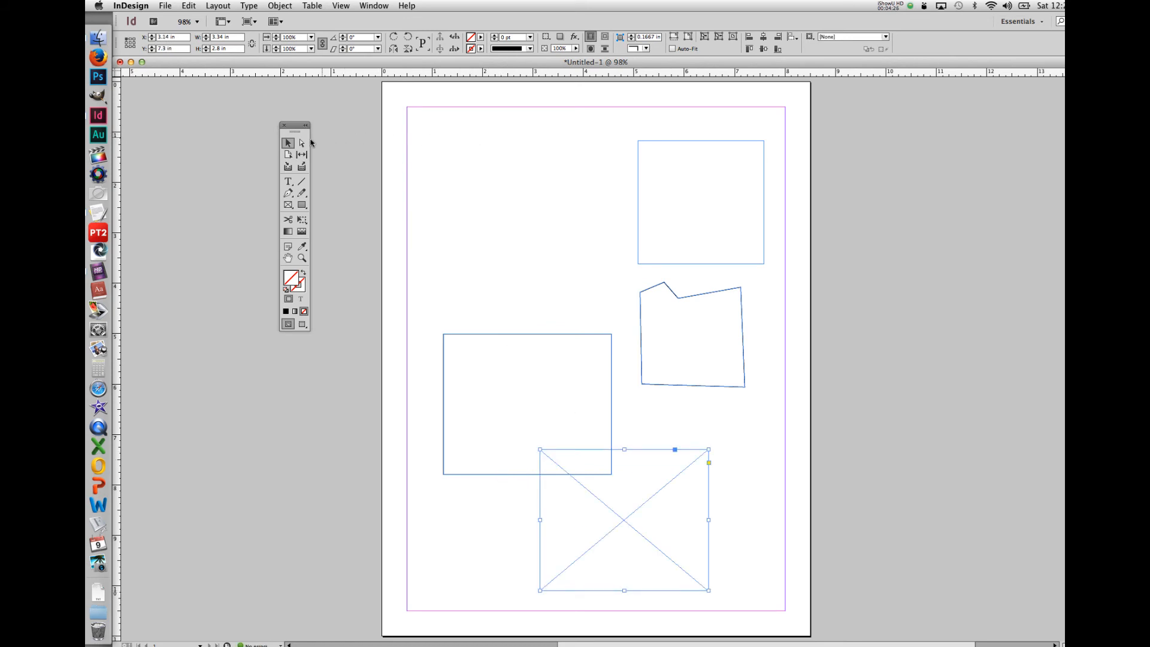
{"action": "left_click", "coordinate": [302, 143]}
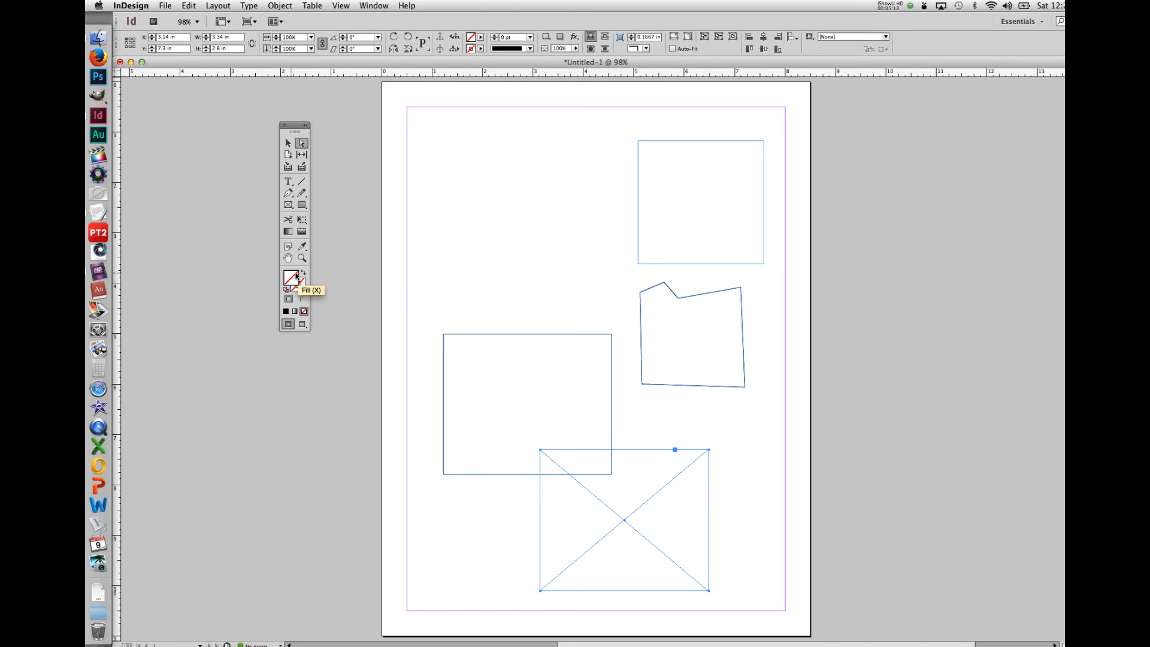
- Fill the plain rectangle with blue, then swap its fill and stroke colors to get a black fill and a 10 pt blue stroke
{"action": "left_click", "coordinate": [288, 144]}
{"action": "left_click", "coordinate": [488, 334]}
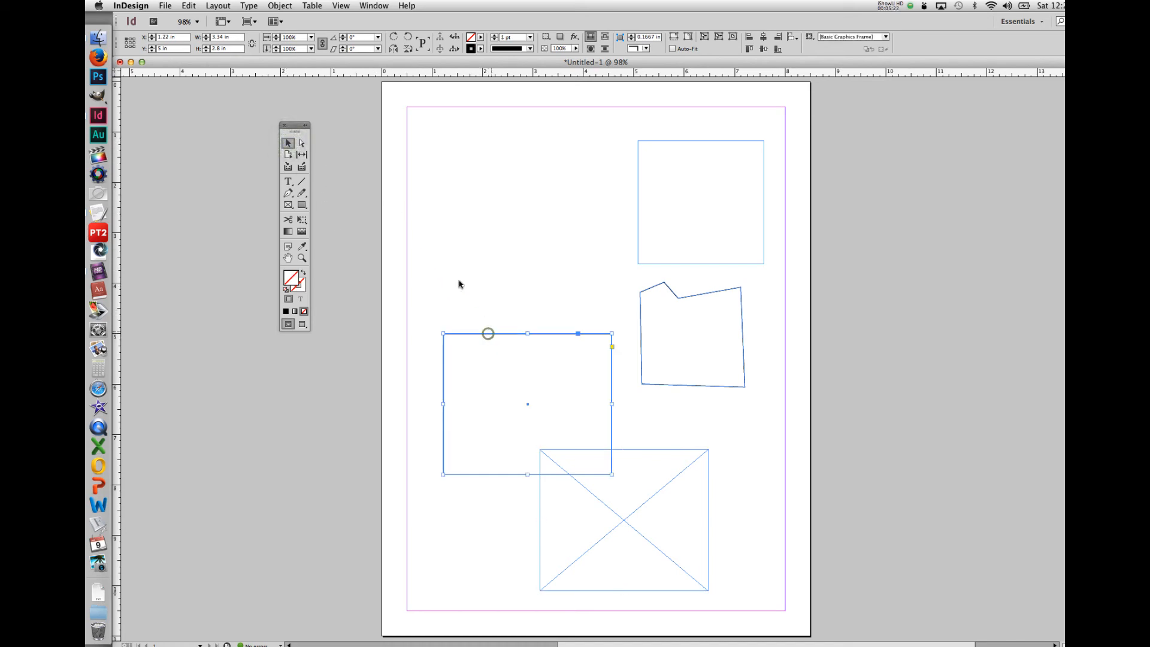
{"action": "double_click", "coordinate": [297, 280]}
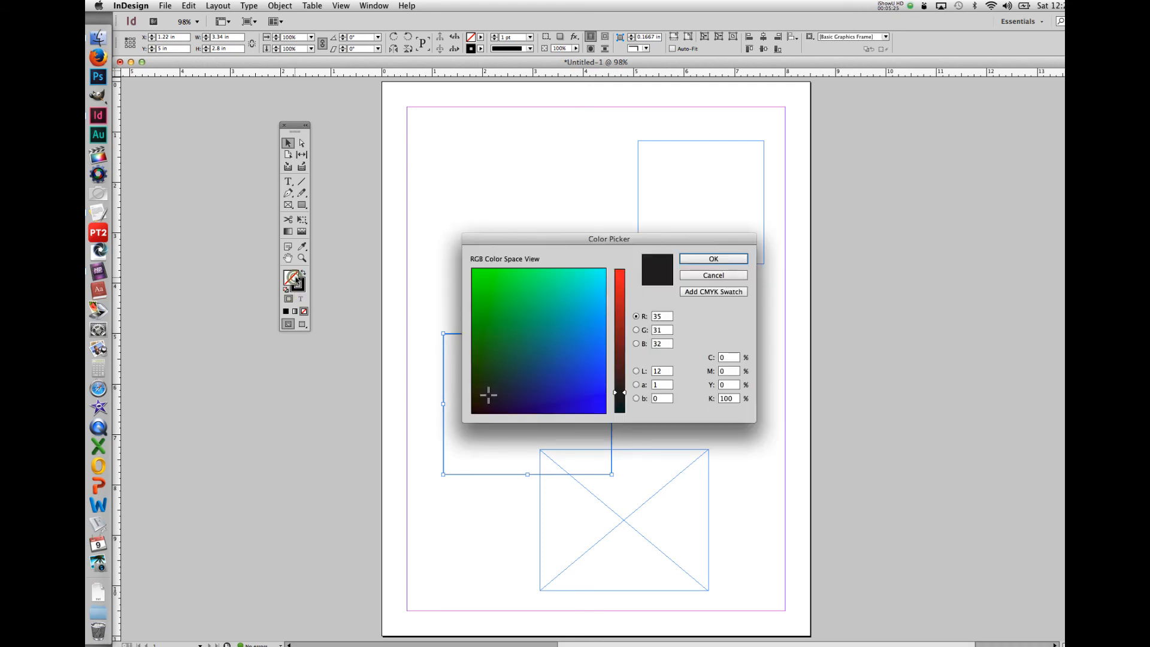
{"action": "left_click", "coordinate": [589, 367]}
{"action": "left_click", "coordinate": [714, 260]}
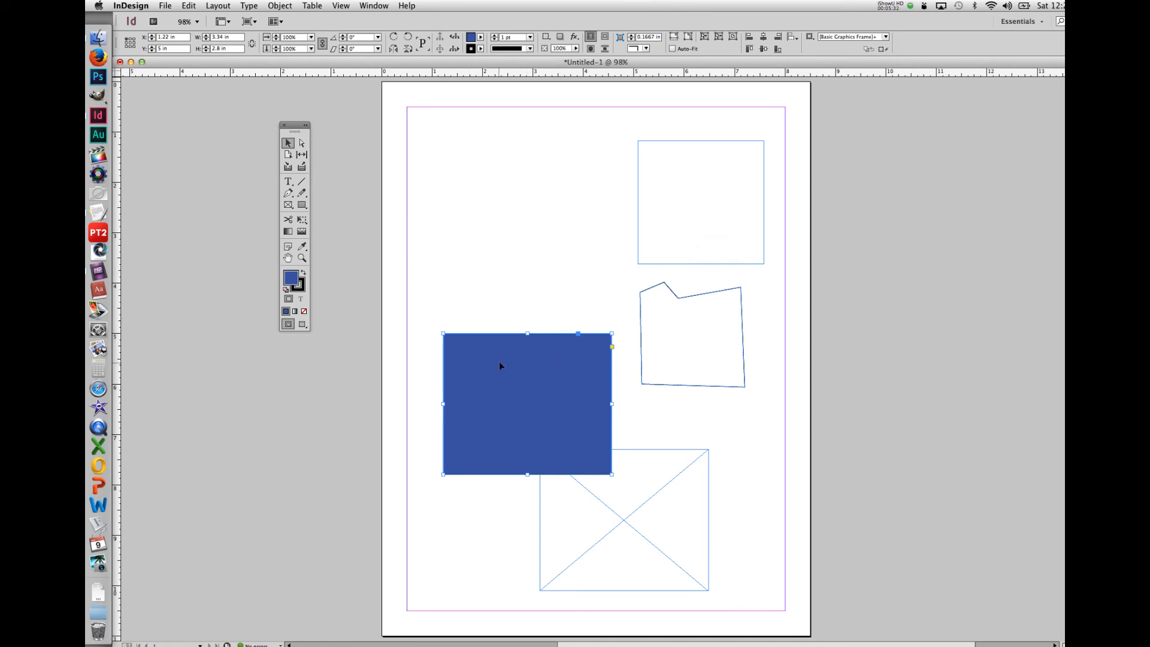
{"action": "left_click", "coordinate": [304, 274]}
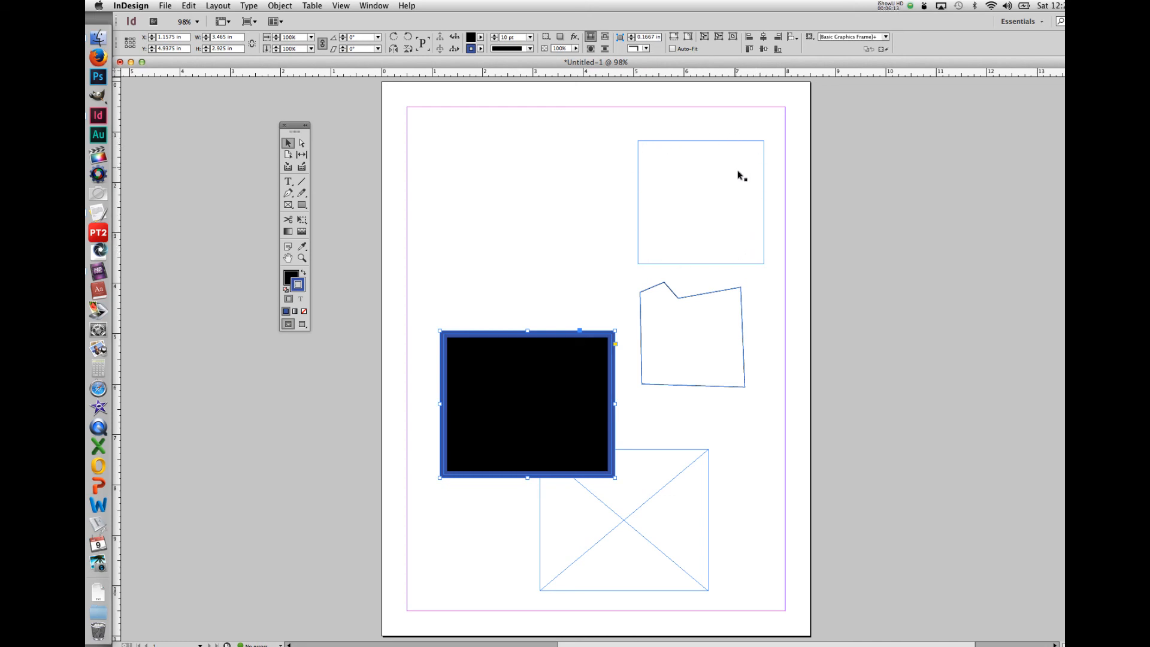
- Preview the page without frame edges and margins, deselect the rectangle, and return to the normal view
{"action": "left_click", "coordinate": [302, 325]}
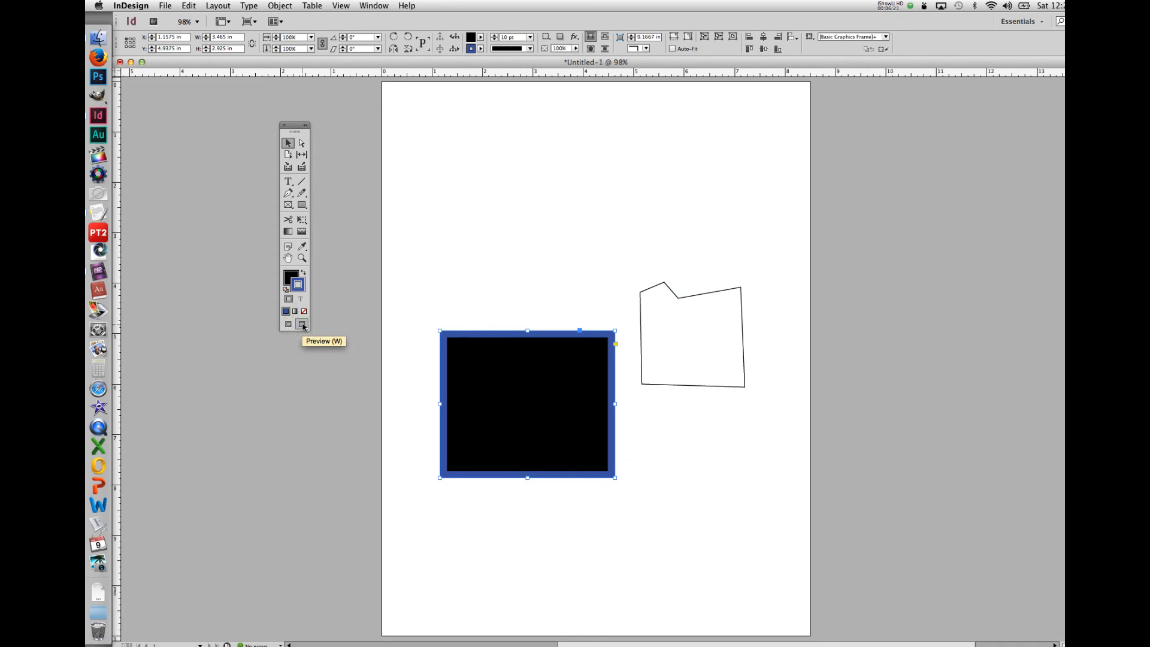
{"action": "left_click", "coordinate": [468, 276]}
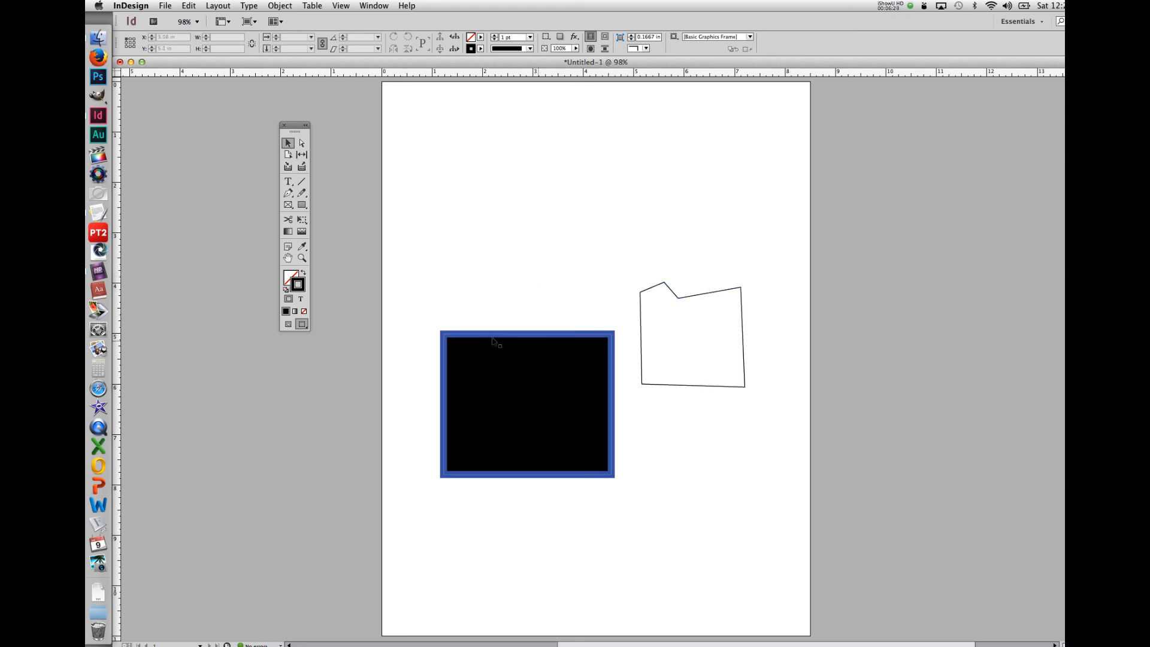
{"action": "left_click", "coordinate": [287, 324]}
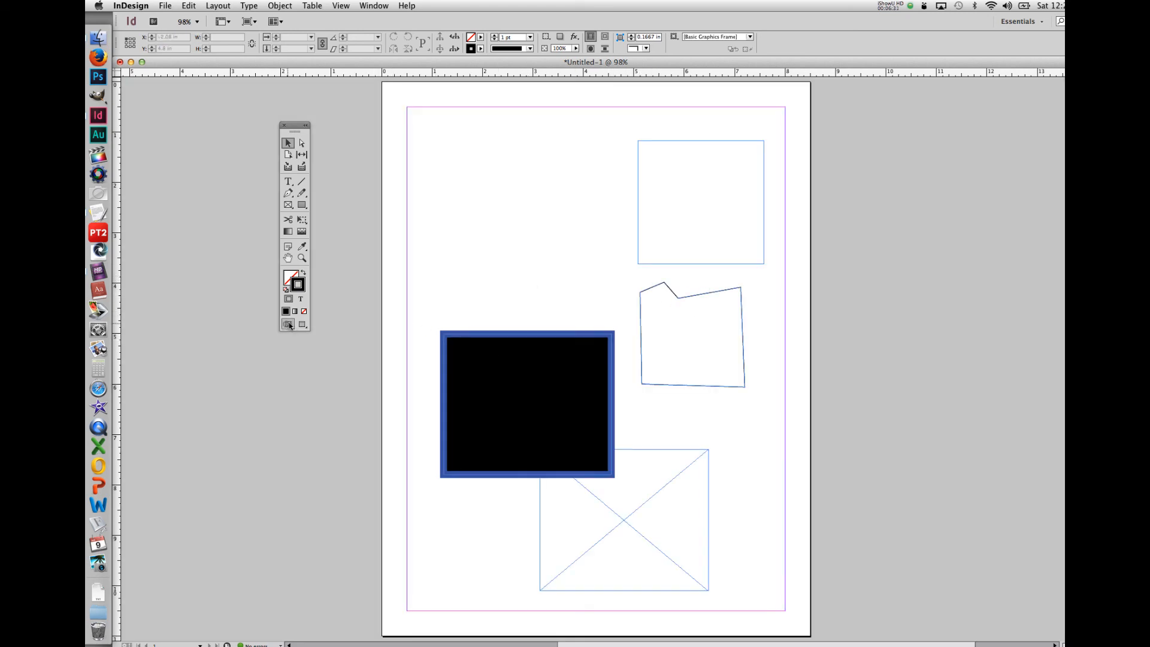